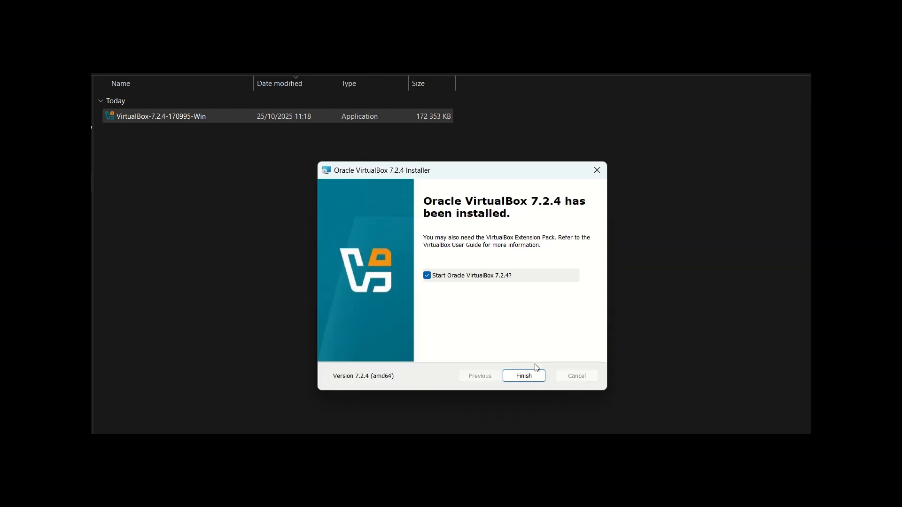
Step: Switch to the Home Assistant site and go to its Getting started installation guide
click(523, 375)
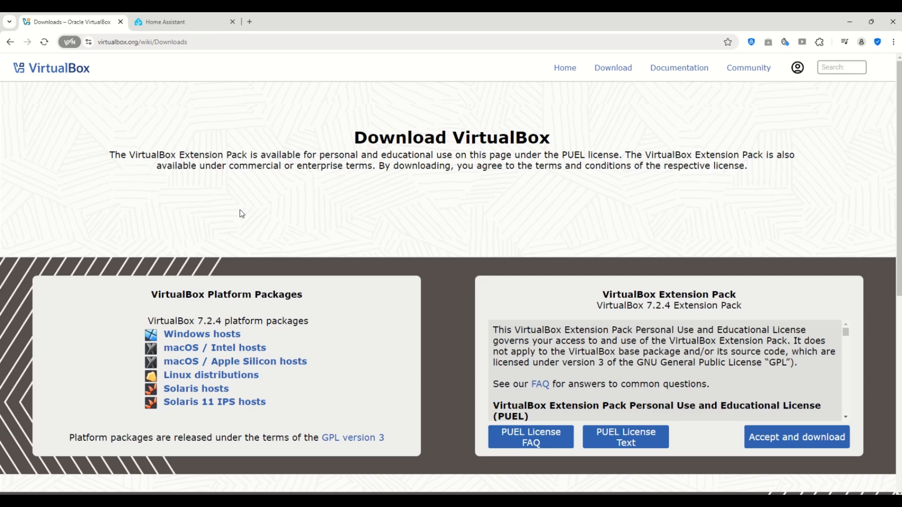
click(167, 23)
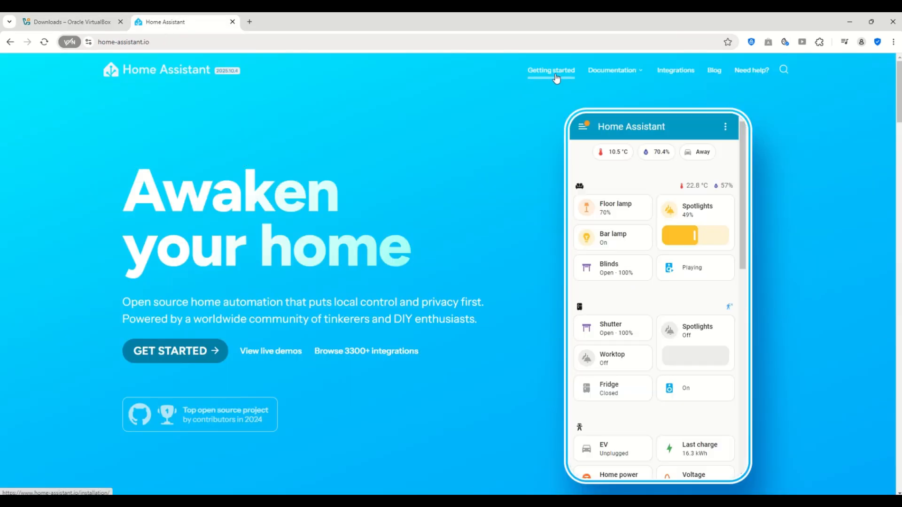
click(551, 70)
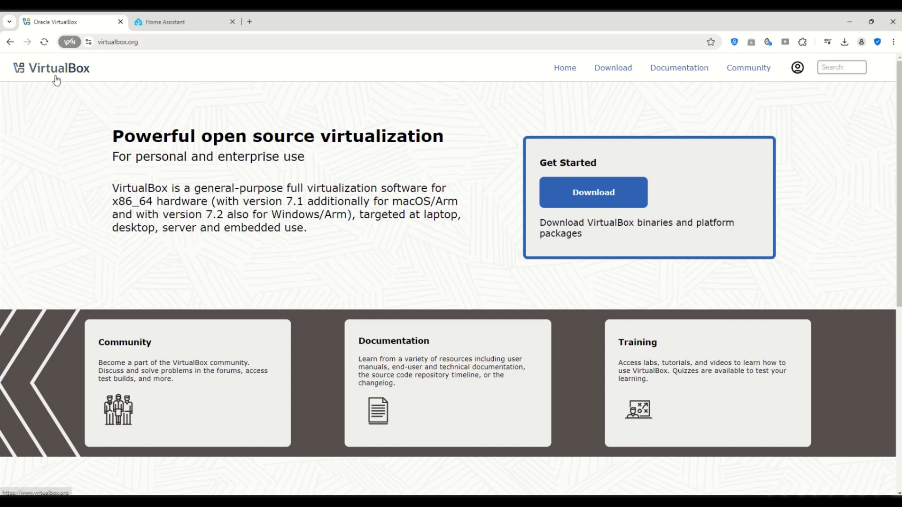
Step: From virtualbox.org's Download page, download the VirtualBox 7.2.4 Windows hosts installer
drag(108, 160, 321, 162)
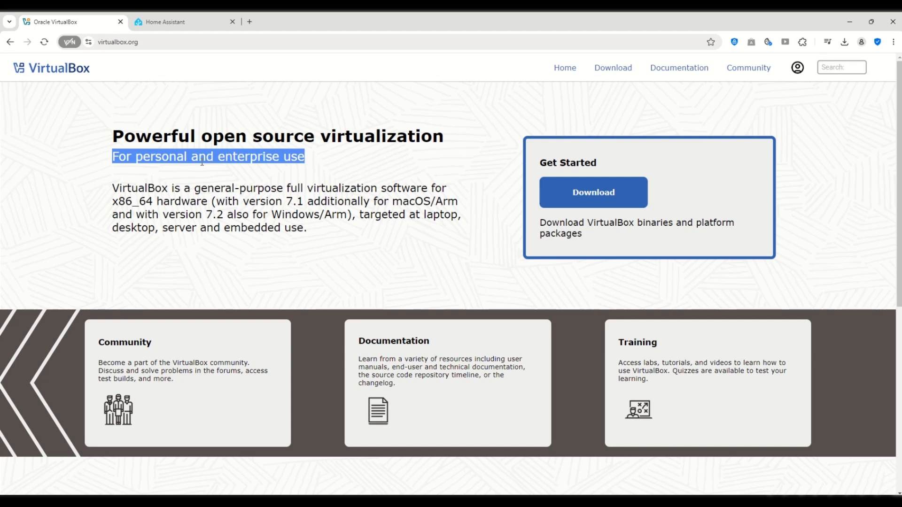
click(618, 195)
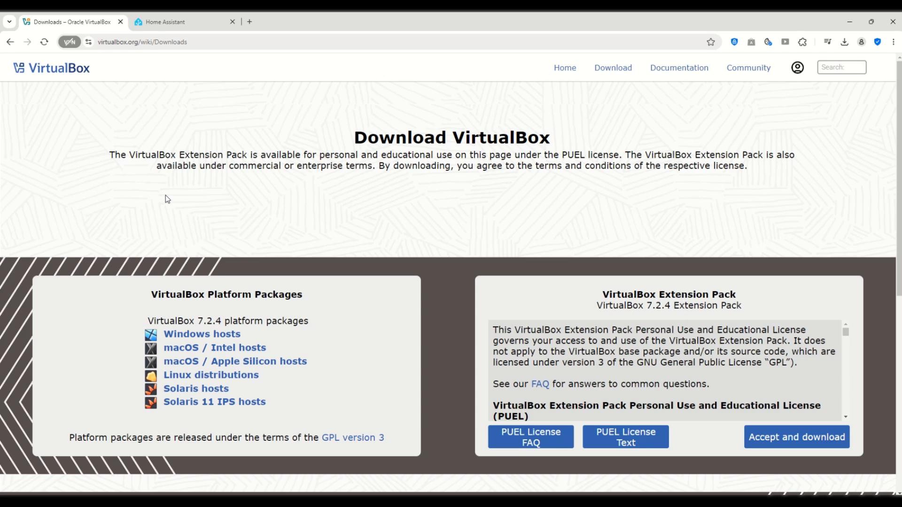
click(196, 339)
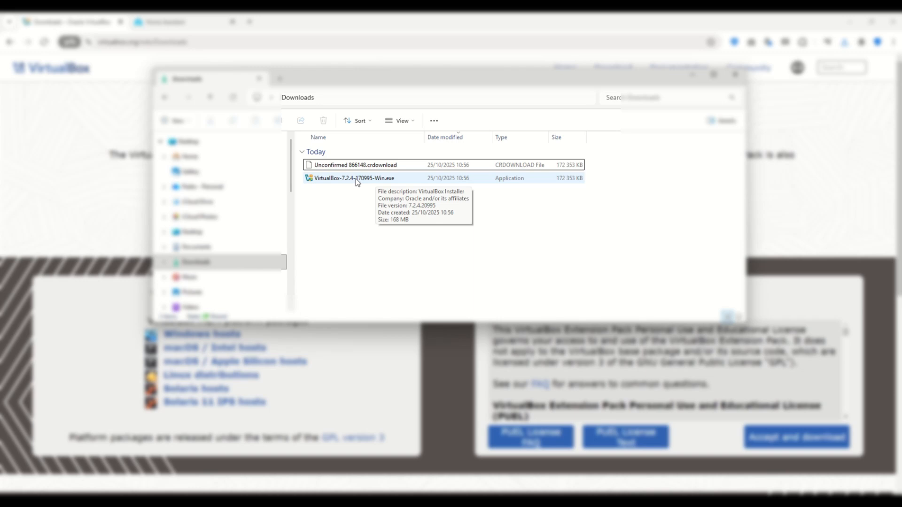
Step: Launch the VirtualBox installer from Downloads, accept the license and continue to feature selection
double_click(356, 179)
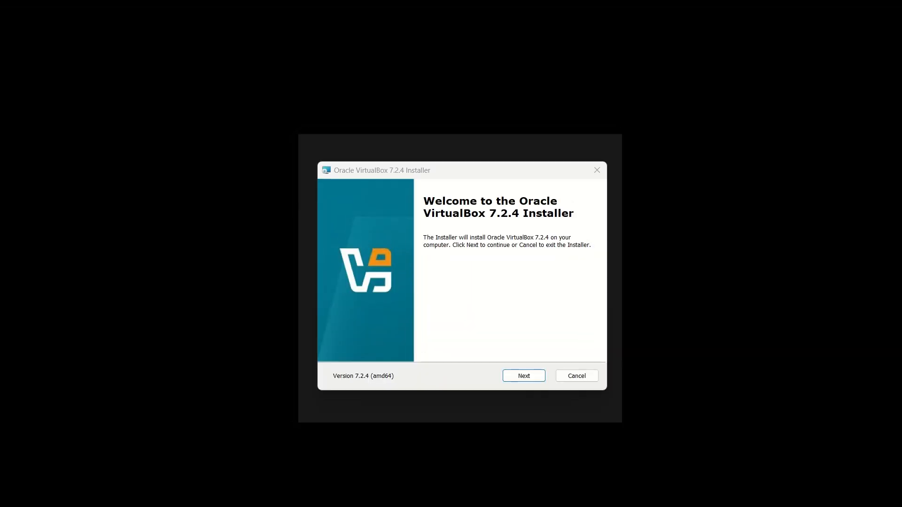
click(531, 378)
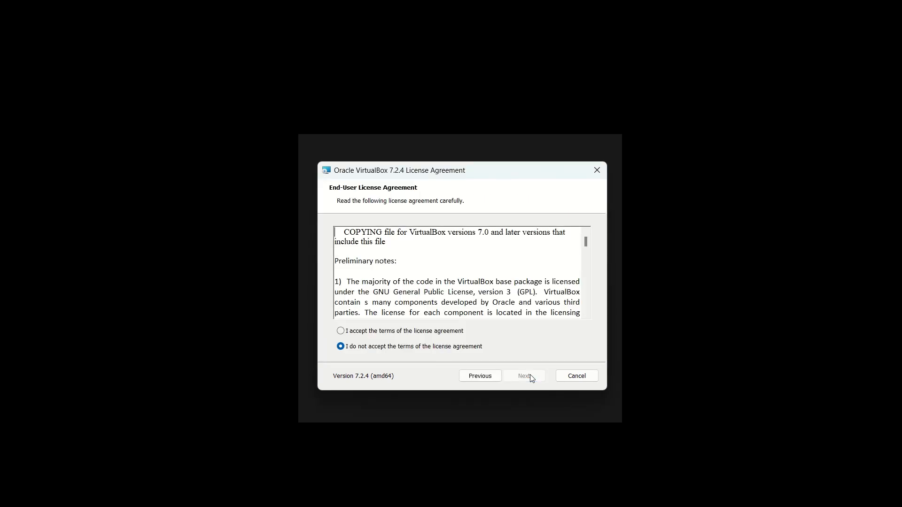
click(360, 335)
click(540, 378)
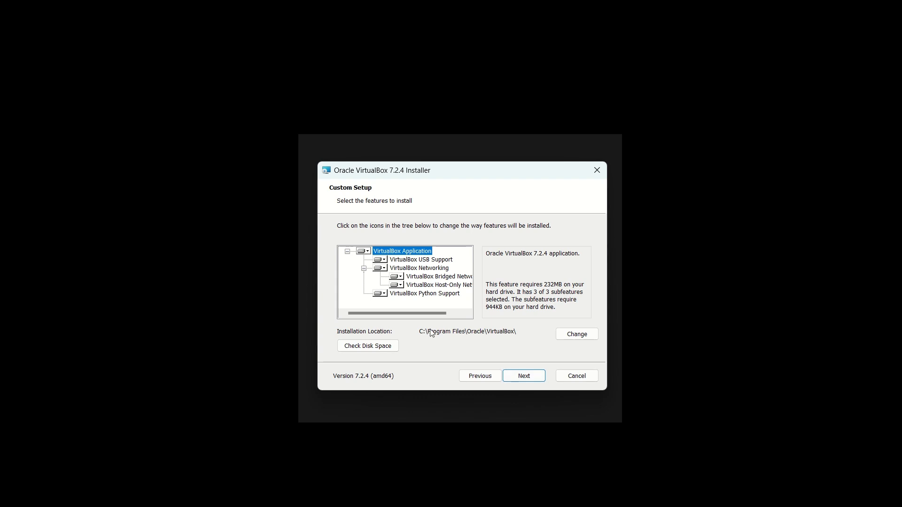
Step: Install with default features, accepting the network disconnection and missing Python warnings, then finish
click(534, 381)
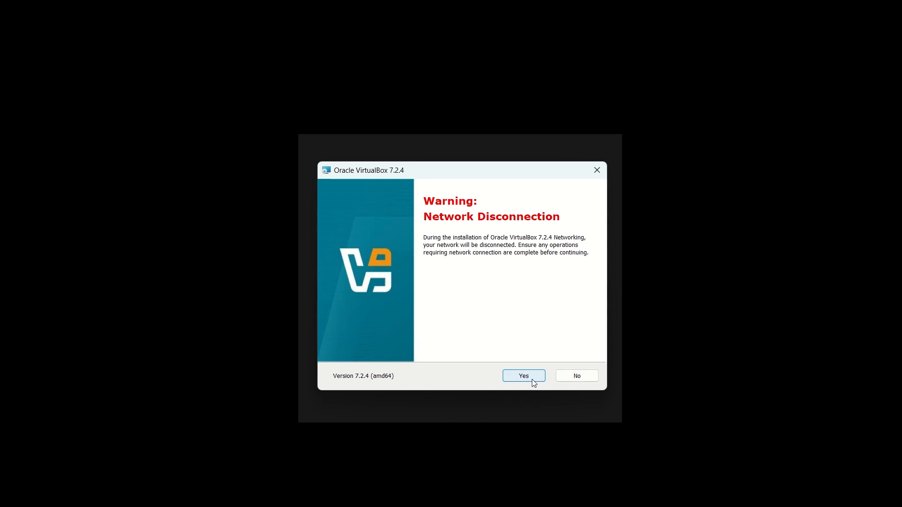
click(532, 379)
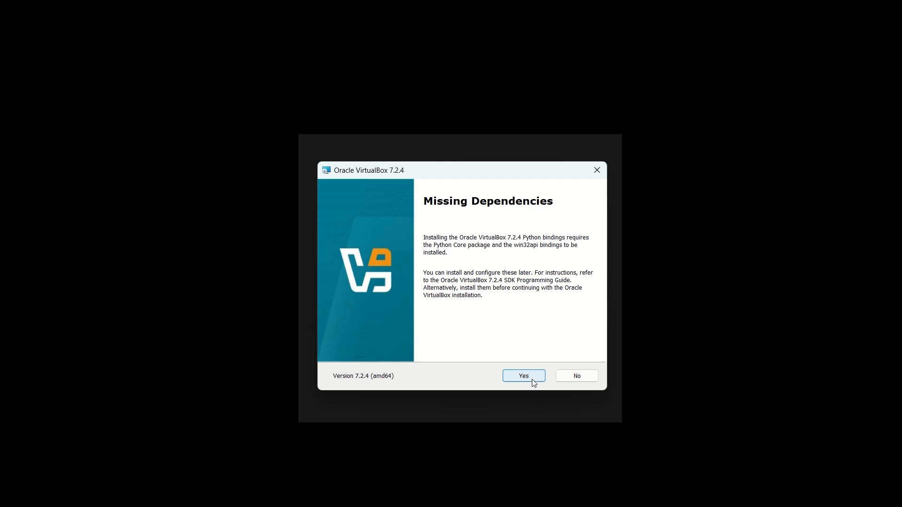
click(533, 381)
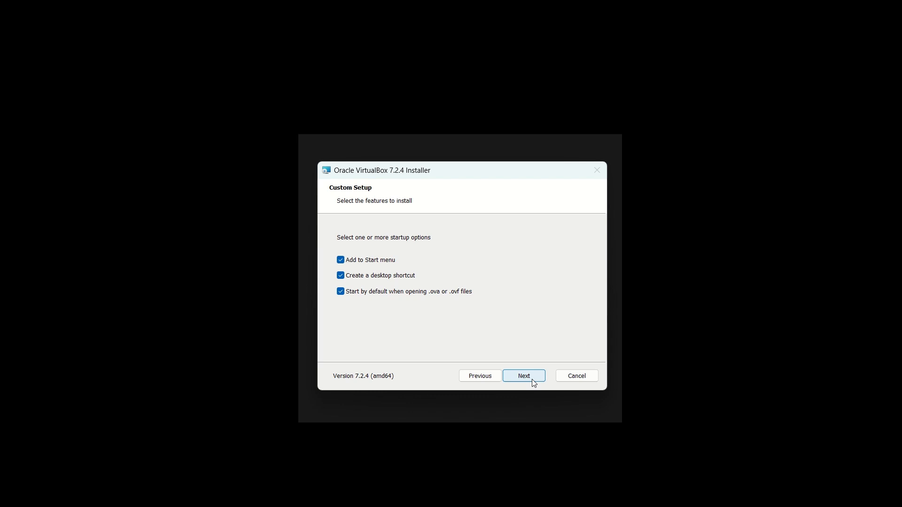
click(532, 380)
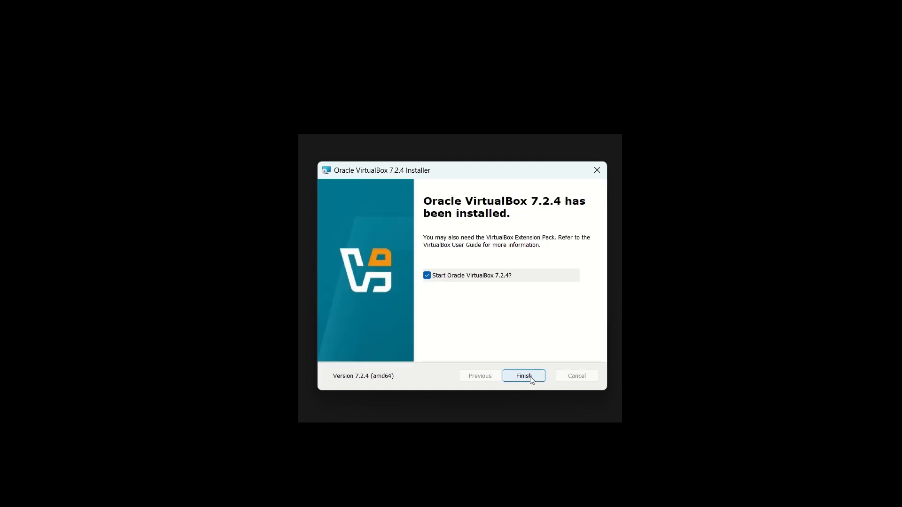
click(530, 378)
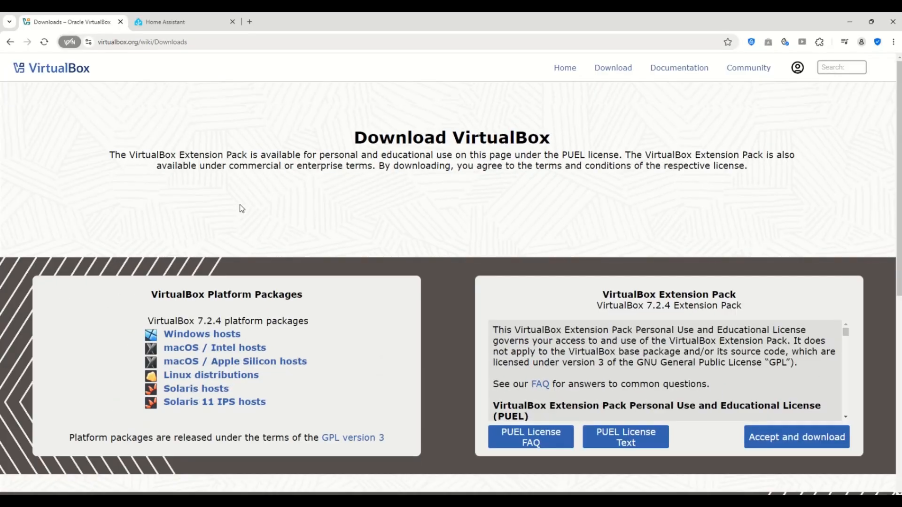
Step: From Home Assistant's Other systems guide, download the VirtualBox (Intel chip) OS image and open the zip
click(167, 24)
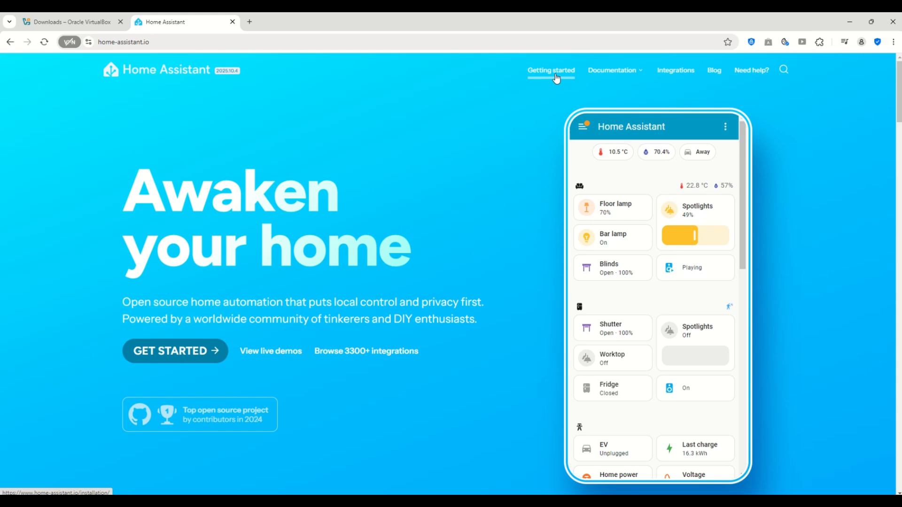
click(551, 70)
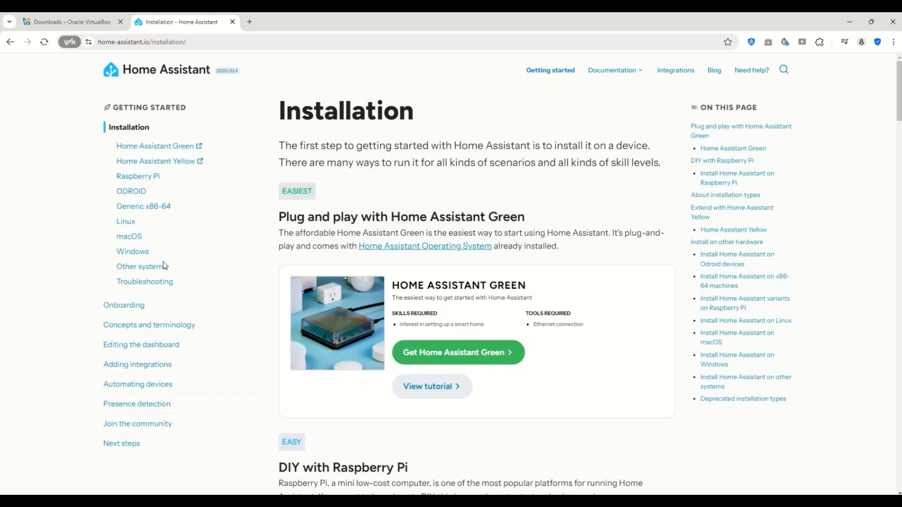
click(141, 266)
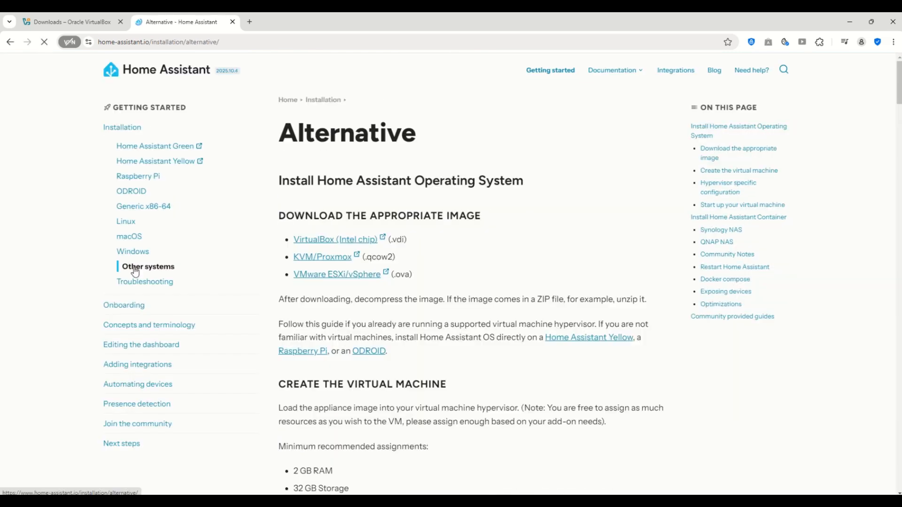
click(314, 243)
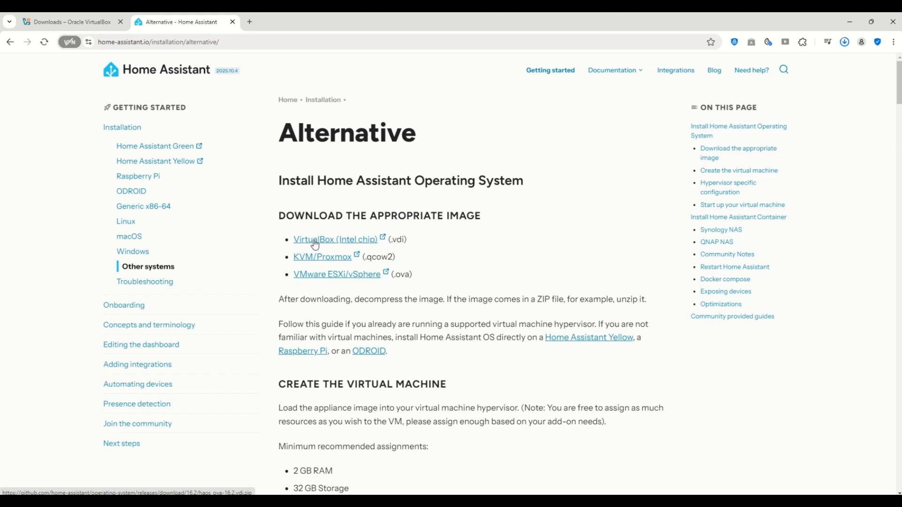
click(845, 42)
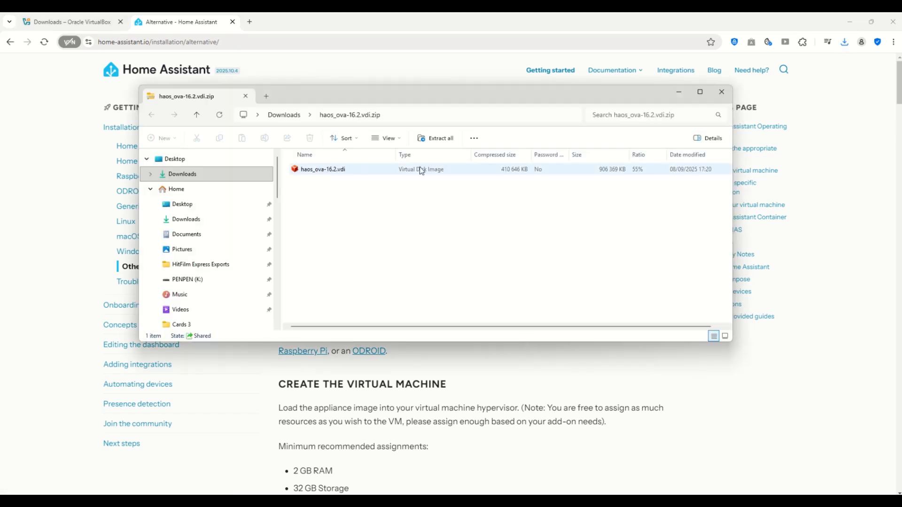
Step: Extract haos_ova-16.2.vdi.zip into Downloads with Extract All and close the extracted folder
click(286, 115)
right_click(314, 198)
click(348, 310)
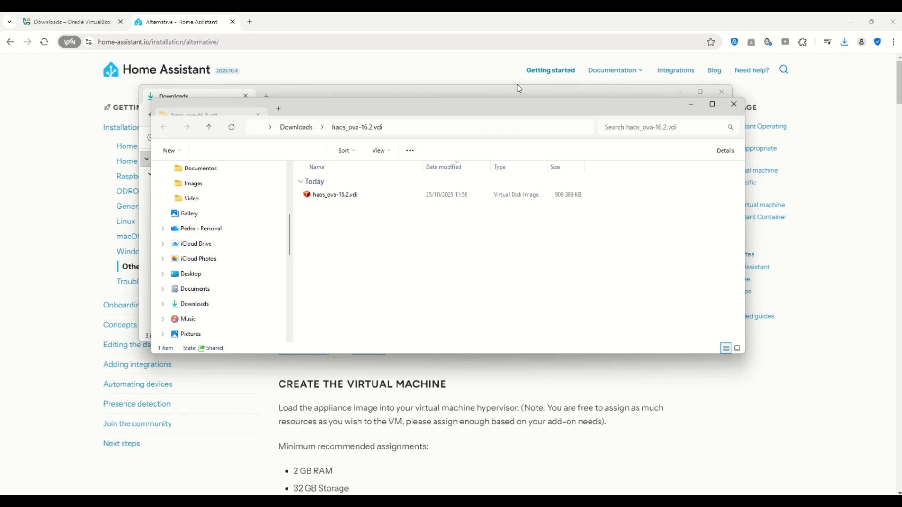
click(739, 102)
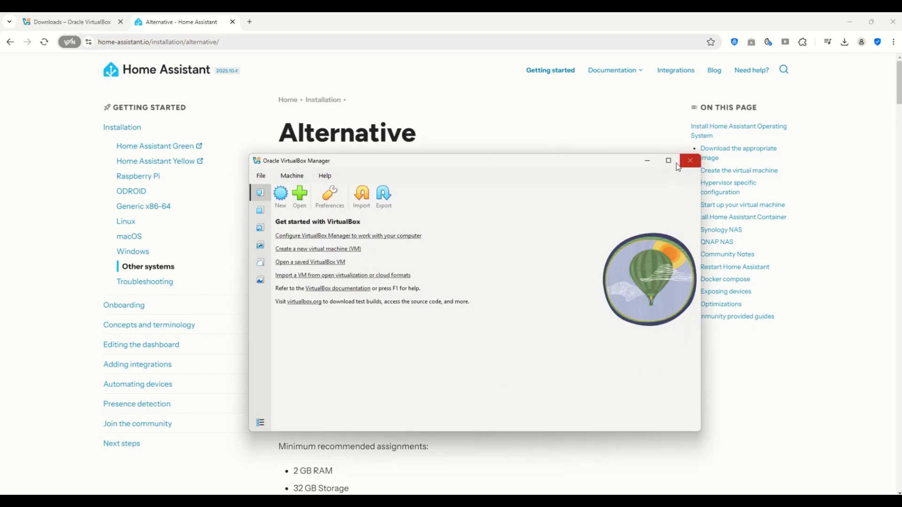
Step: Start a new virtual machine in VirtualBox Manager with operating system type Linux
click(668, 160)
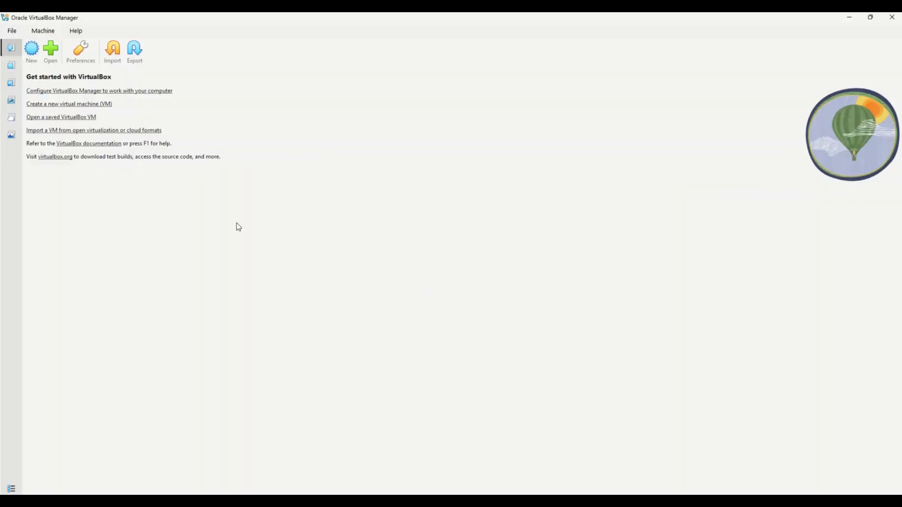
click(45, 106)
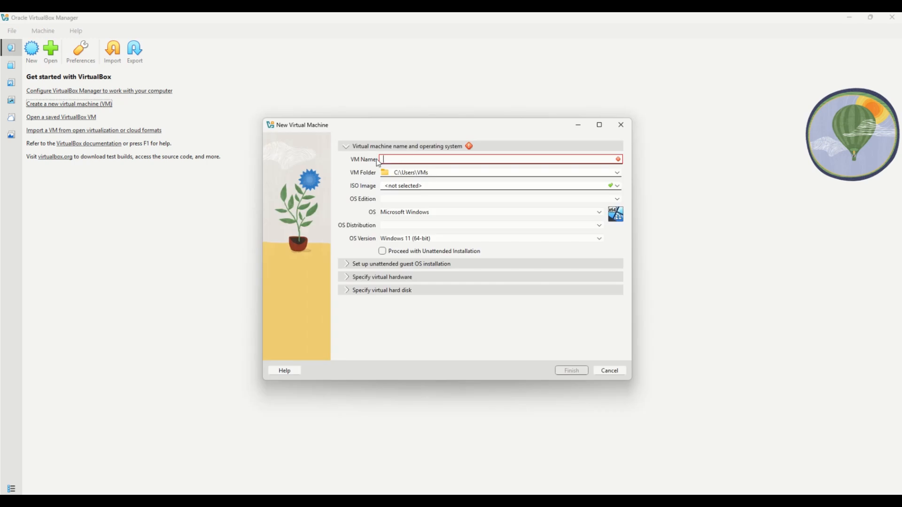
text(Home)
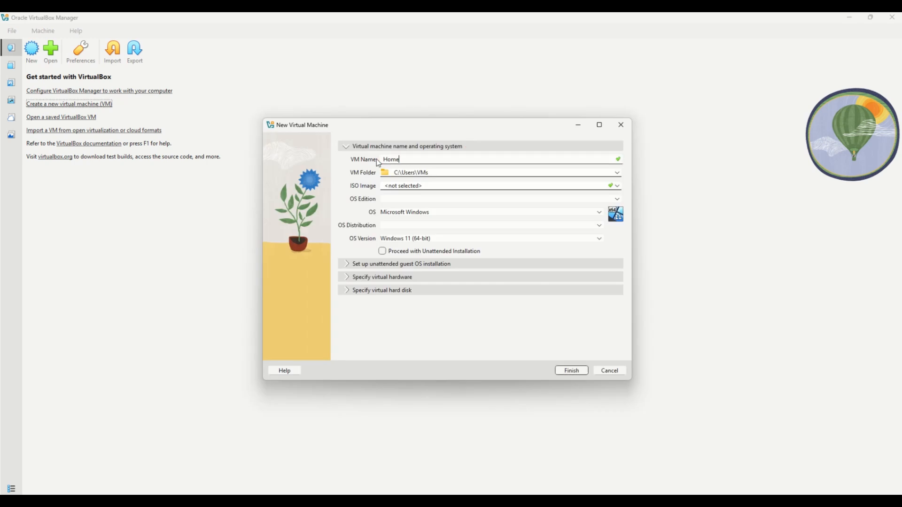
text(Assistant)
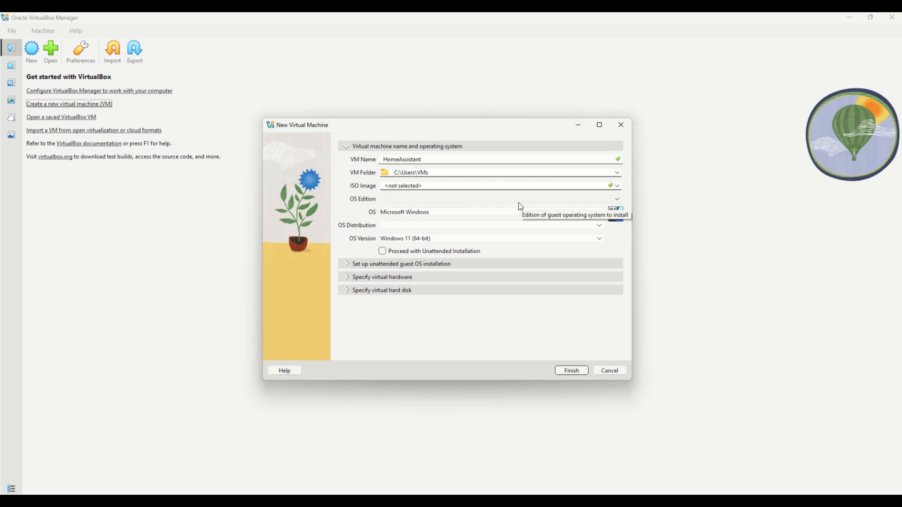
click(599, 212)
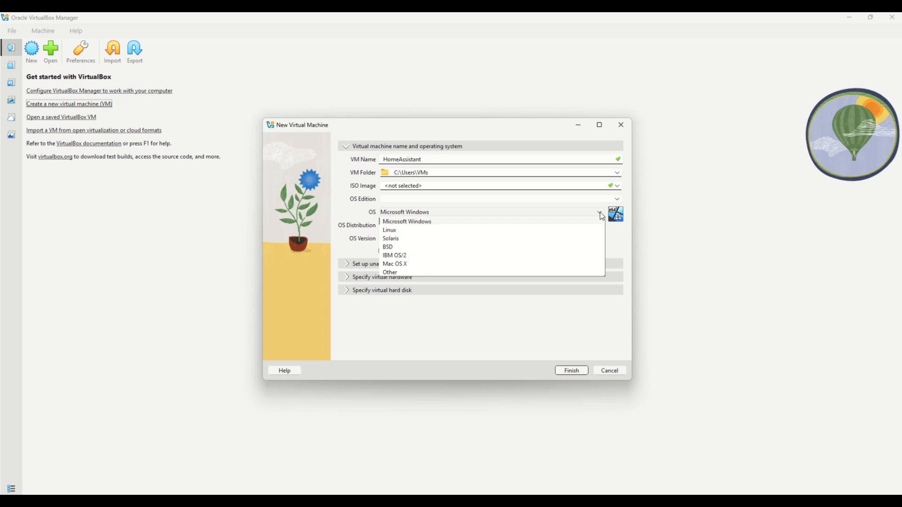
click(392, 231)
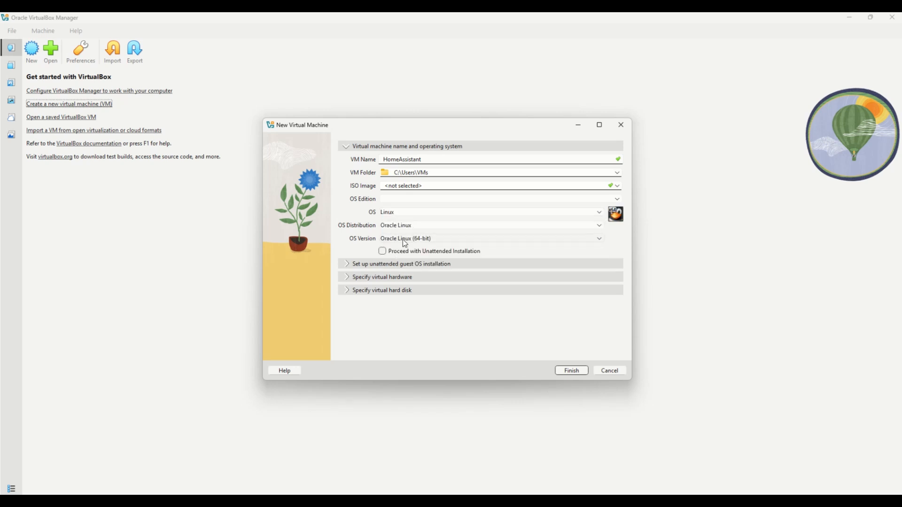
Step: Enable EFI under hardware and choose Use an Existing Virtual Hard Disk File, opening its chooser
click(348, 277)
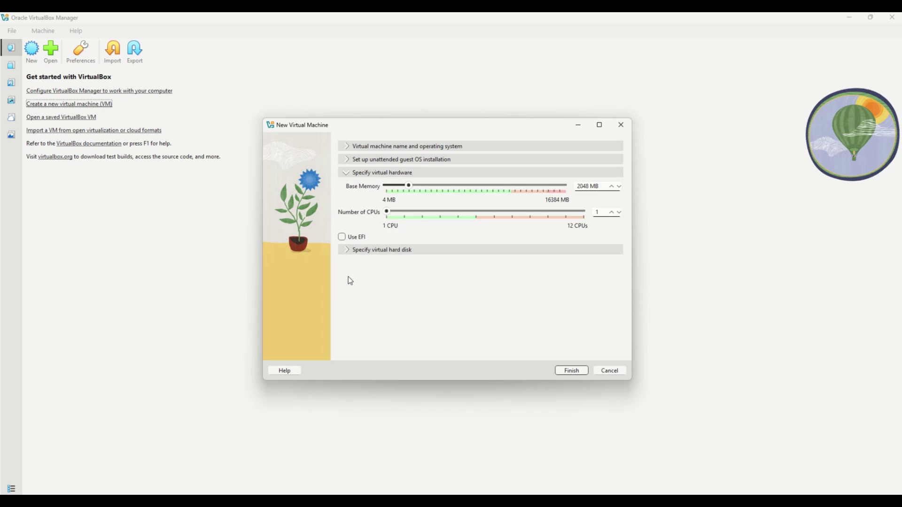
click(342, 237)
click(347, 250)
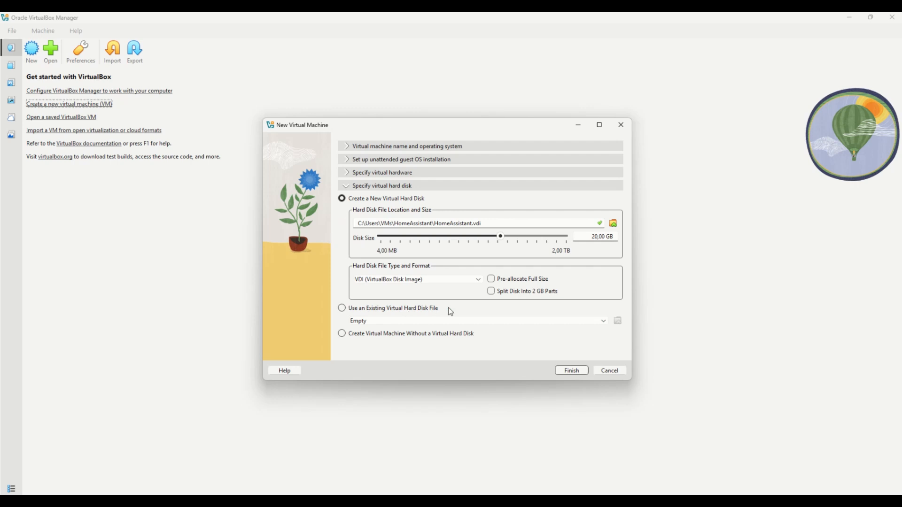
click(342, 308)
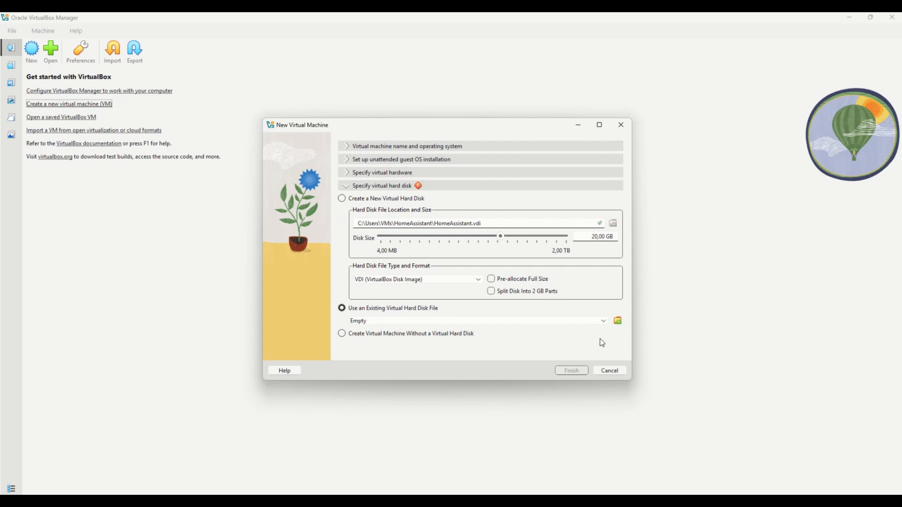
click(618, 321)
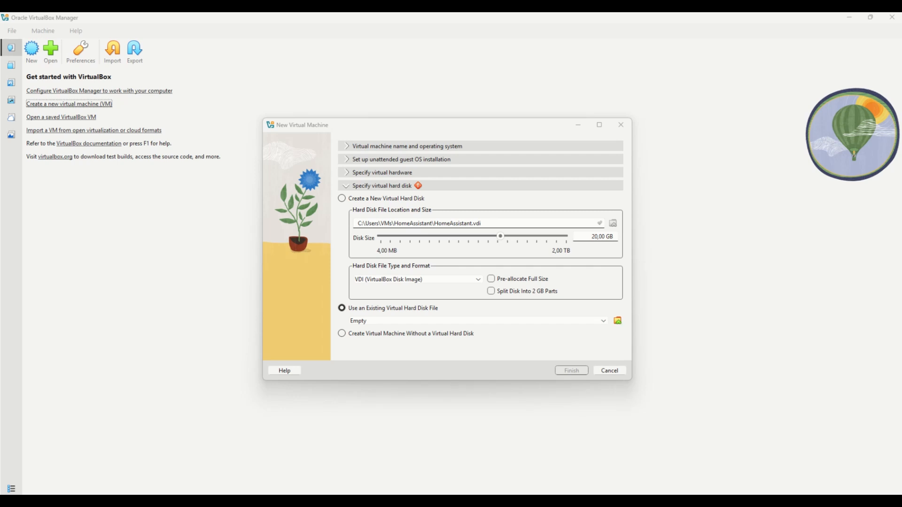
Step: Add haos_ova-16.2.vdi from Downloads as the machine's disk and finish creating the HomeAssistant VM
drag(425, 11, 425, 53)
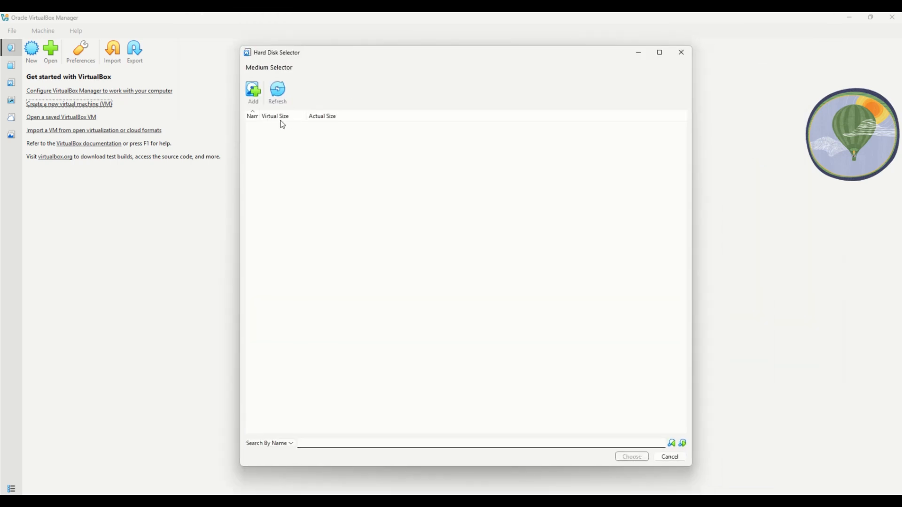
click(254, 93)
click(290, 170)
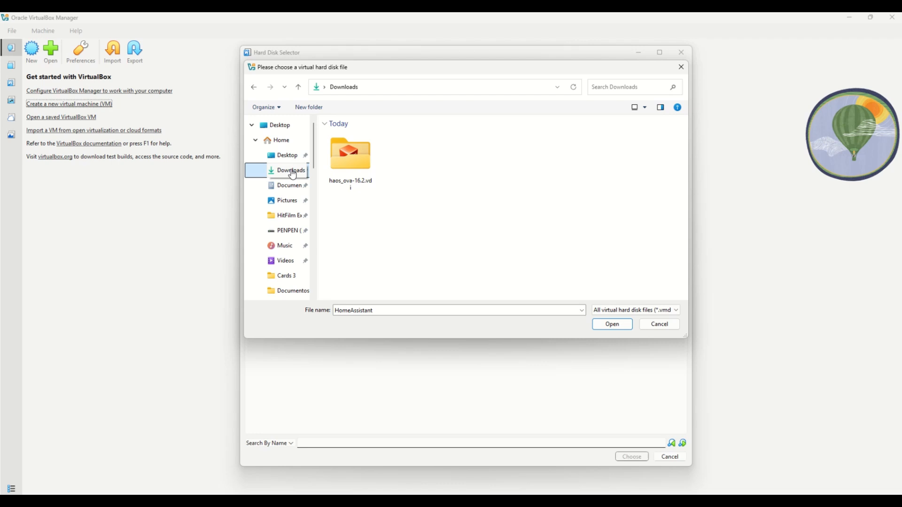
double_click(351, 157)
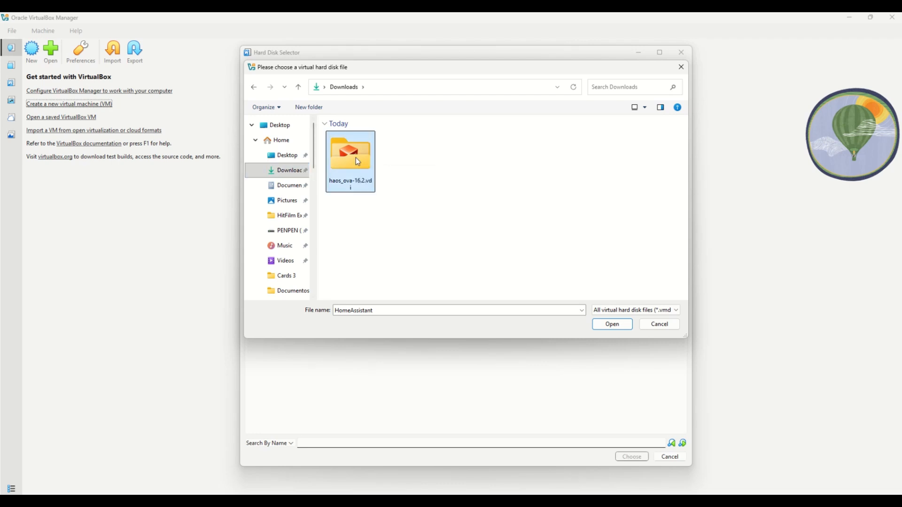
double_click(359, 149)
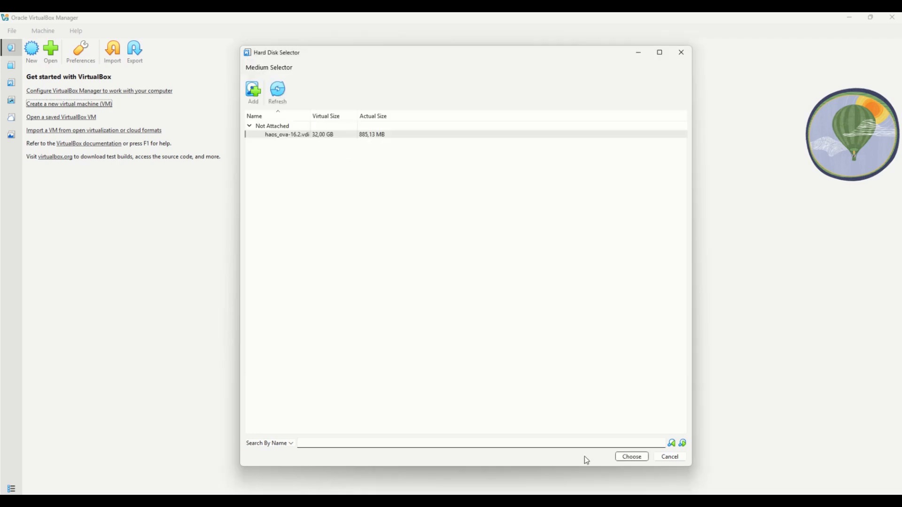
click(631, 457)
click(571, 370)
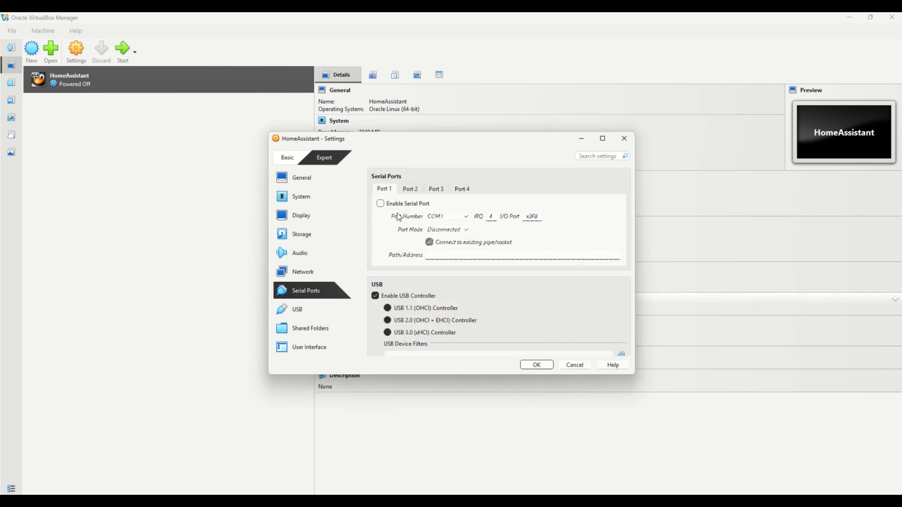
scroll(396, 217, up, 2)
scroll(397, 216, down, 2)
Step: Set the network adapter to Bridged Adapter on the Intel Ethernet connection and save
click(310, 272)
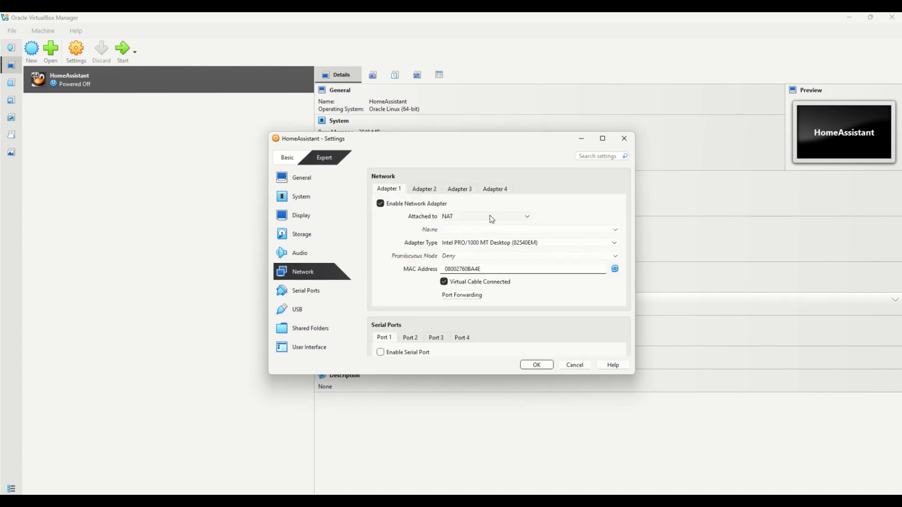
click(528, 216)
click(467, 229)
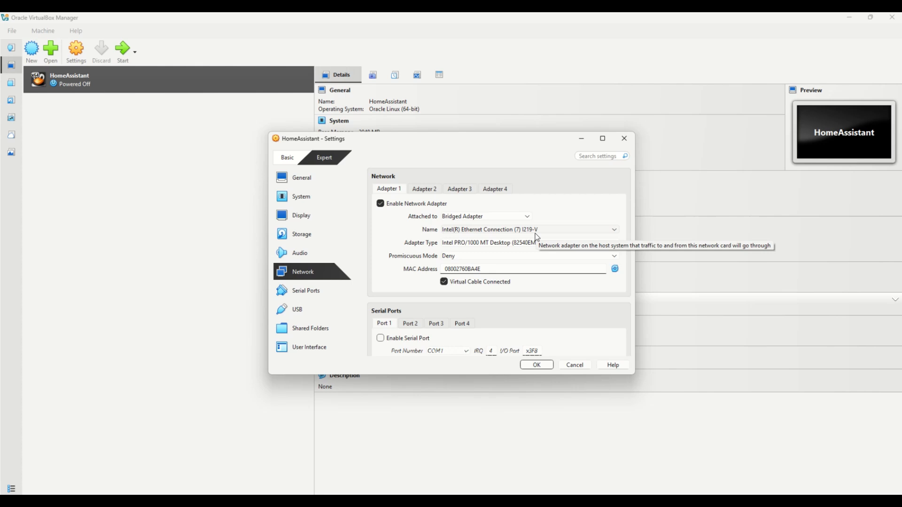
click(536, 365)
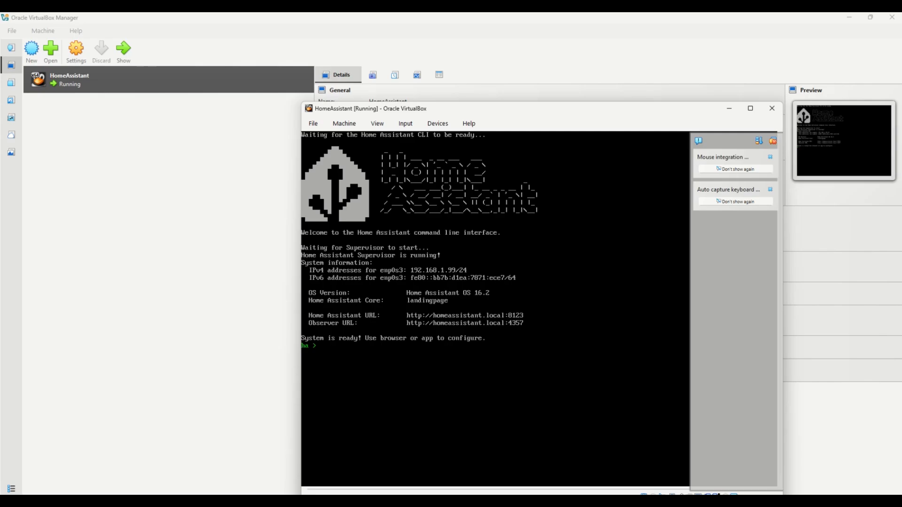
Step: With the VM ready at 192.168.1.99, switch back to the Home Assistant docs in Chrome
click(351, 502)
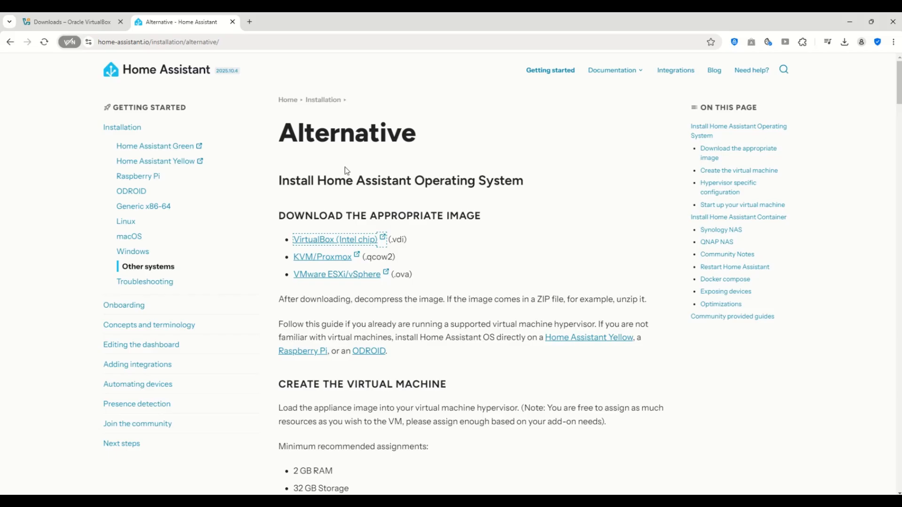
Step: Load Home Assistant's onboarding page at 192.168.1.99:8123 in a new browser tab
click(251, 22)
text(192.168.1.99:8123)
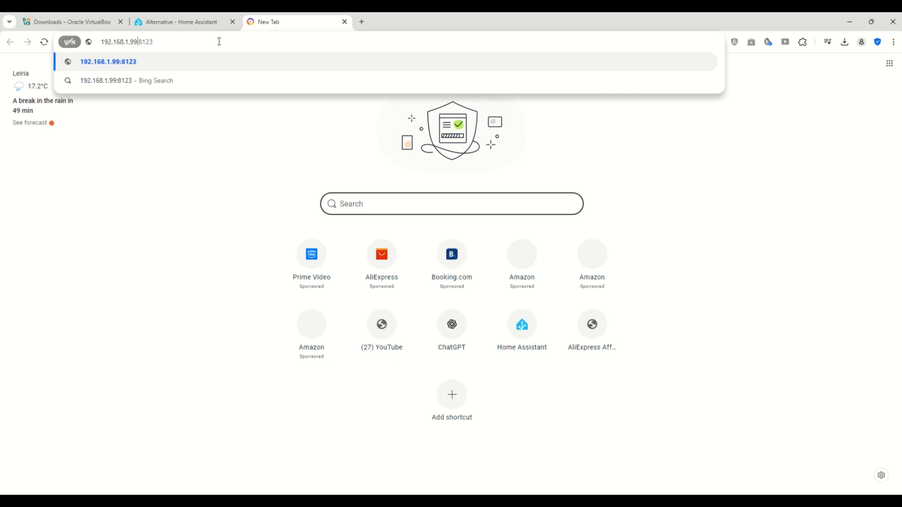
key(Return)
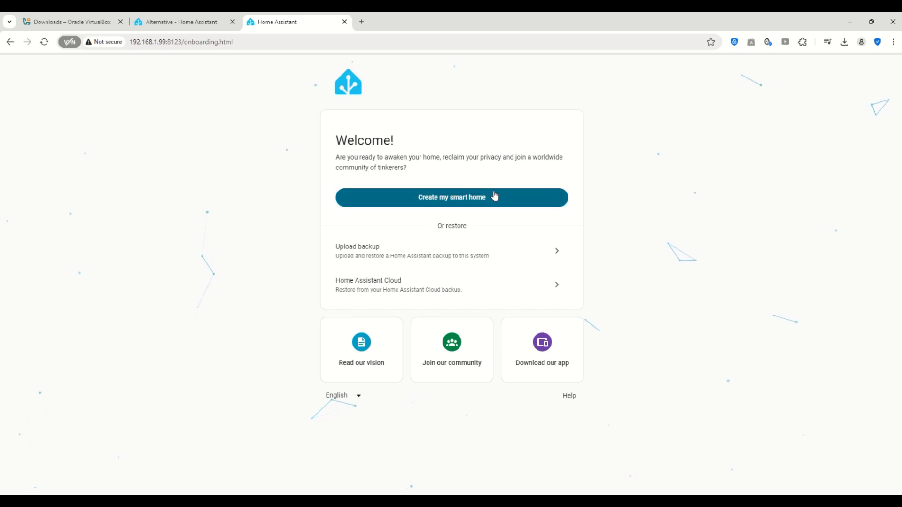
Step: Create the first user account with name, password and confirmation, saving the password in Chrome
click(452, 200)
text(VM_)
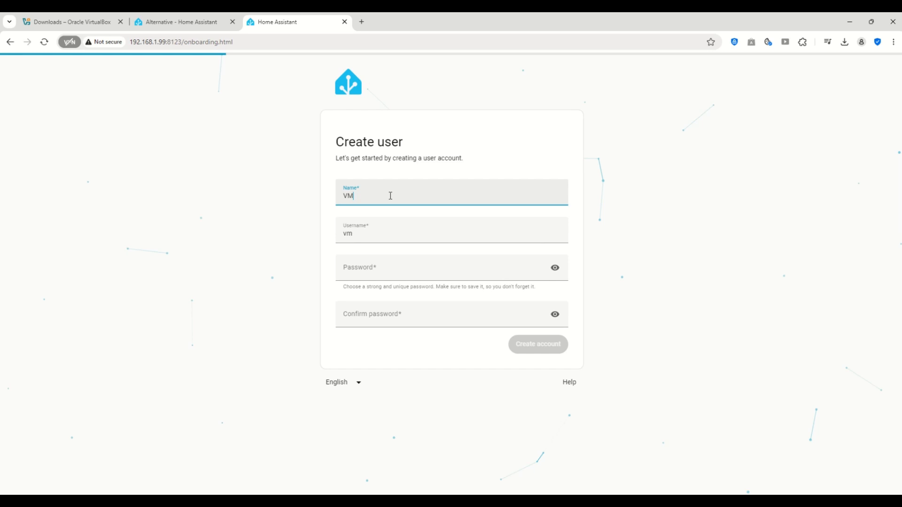
text(HA)
click(372, 269)
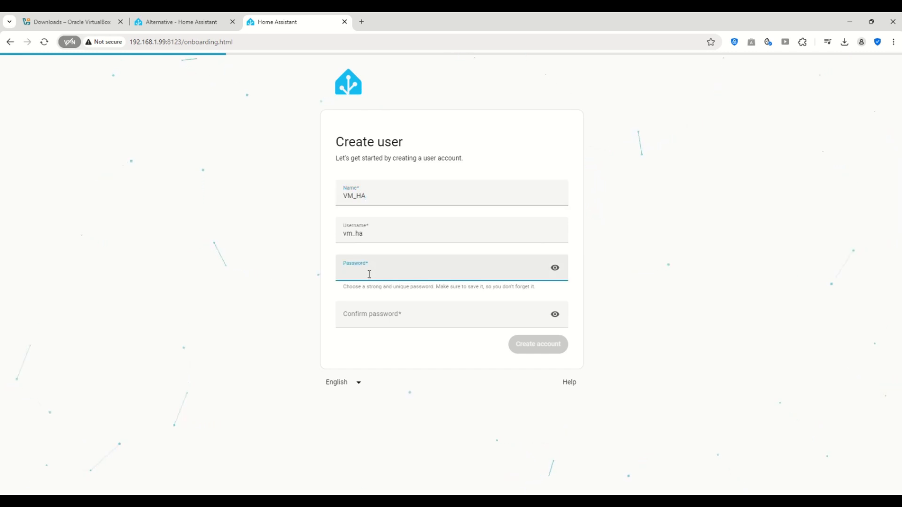
click(367, 318)
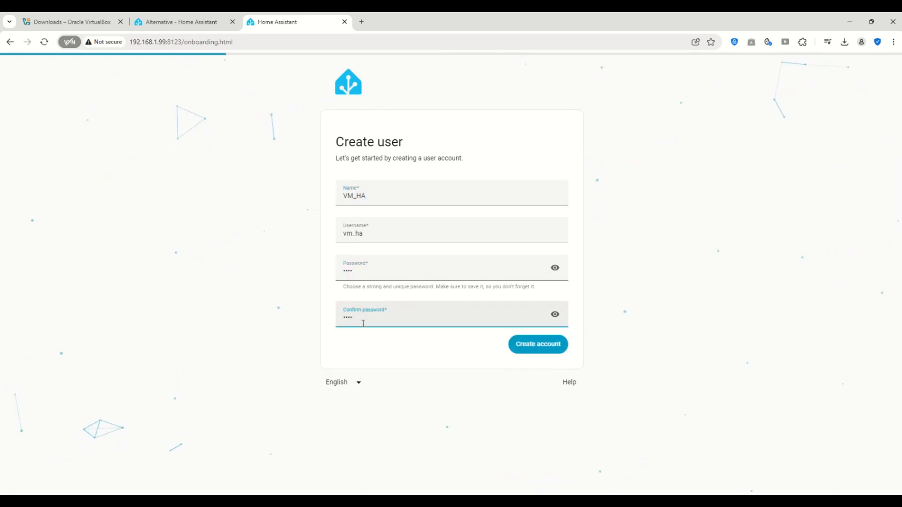
click(544, 353)
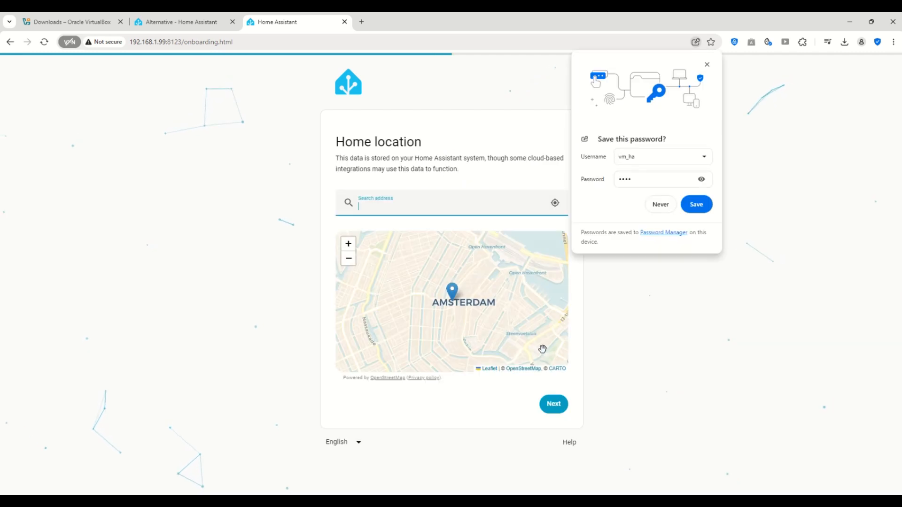
click(696, 204)
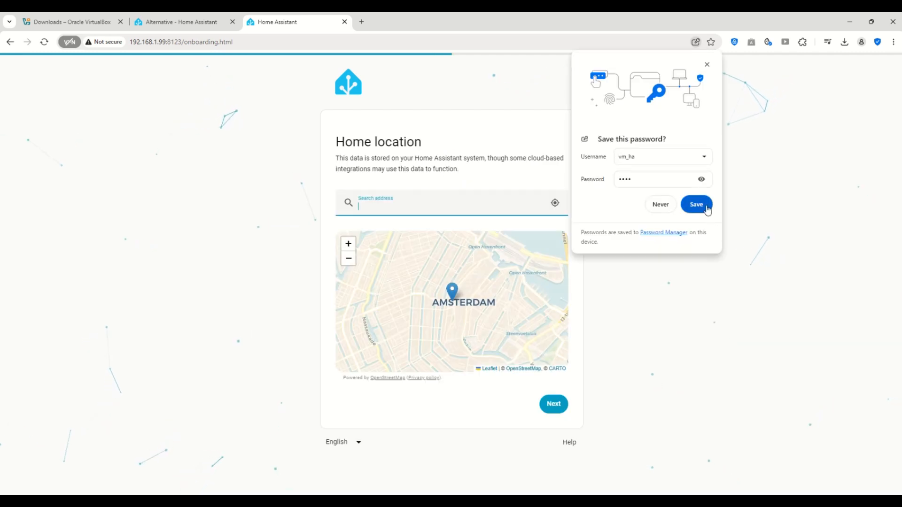
Step: Finish onboarding with default location, United States, analytics sharing off, reaching the dashboard
click(554, 404)
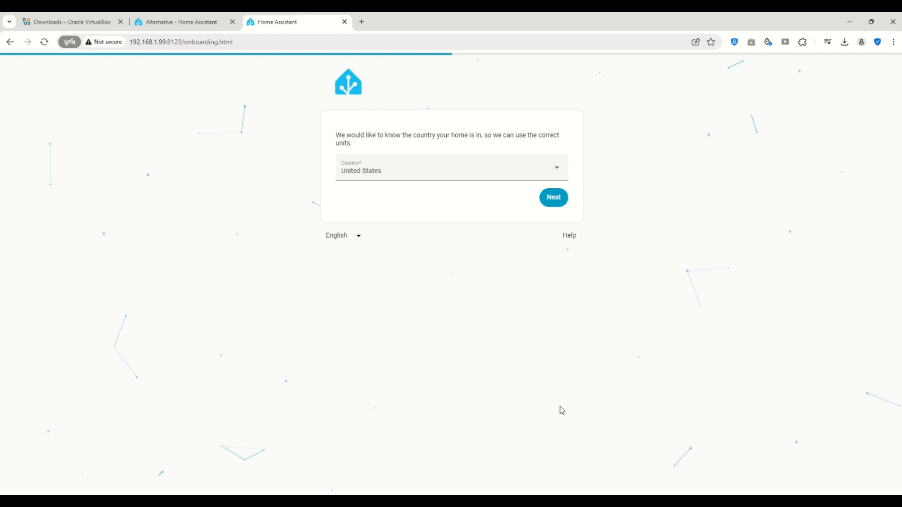
click(553, 198)
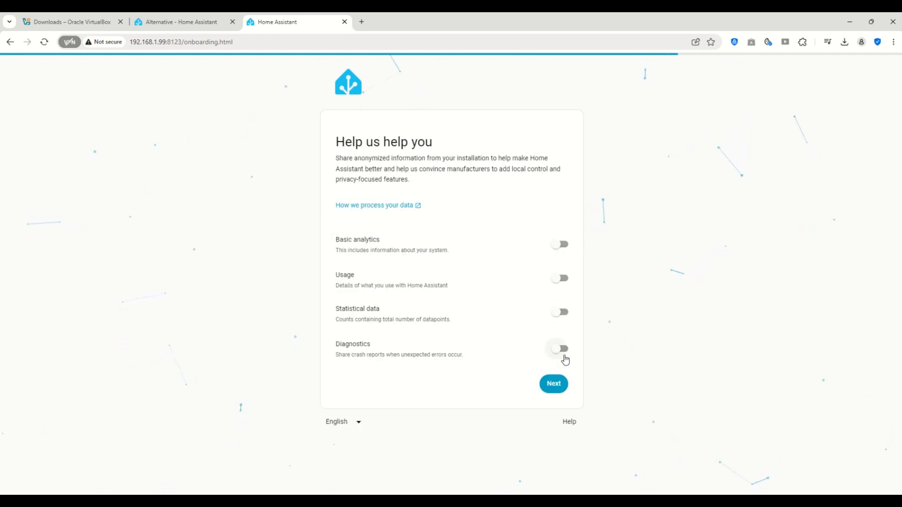
click(554, 384)
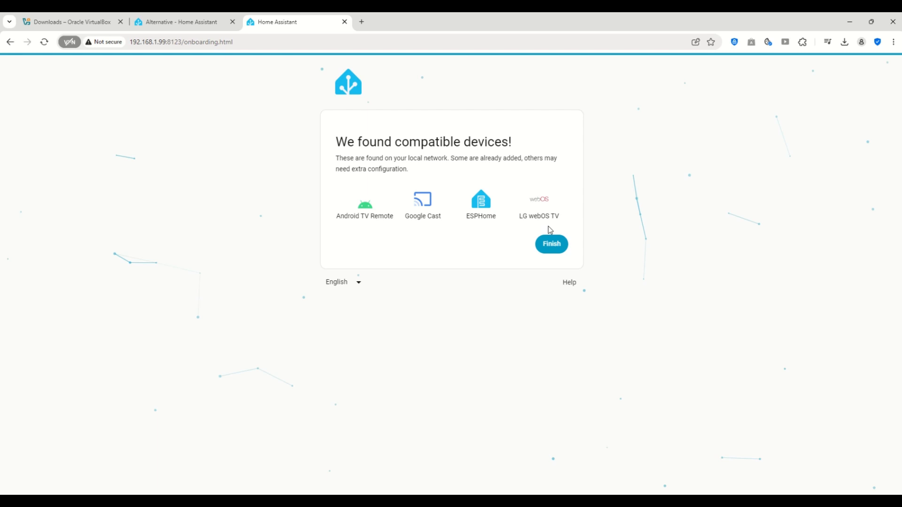
click(551, 244)
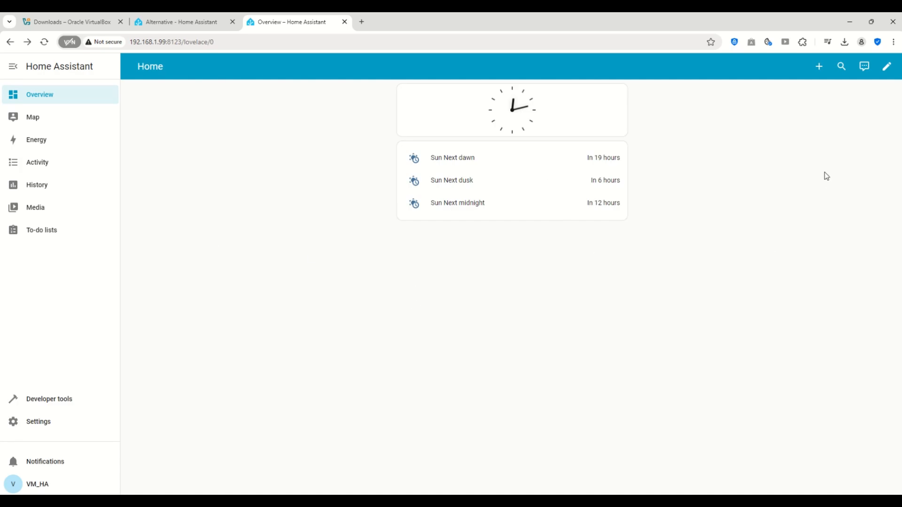
Step: View the About page showing Core 2025.10.4 on OS 16.2
click(38, 422)
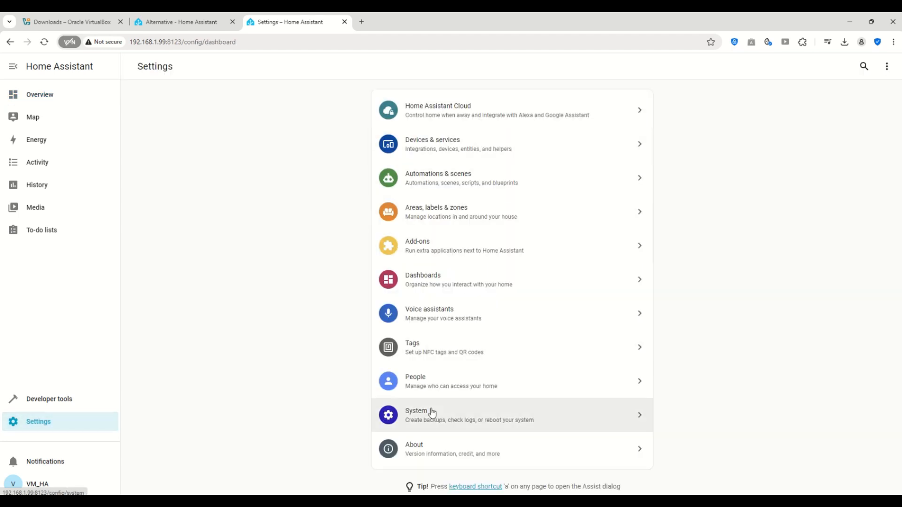
click(424, 456)
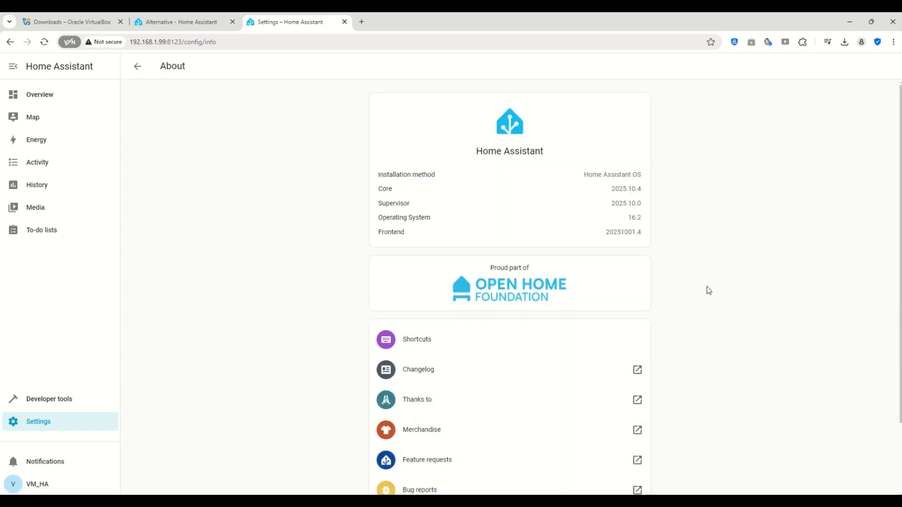
scroll(709, 291, down, 3)
scroll(709, 291, up, 3)
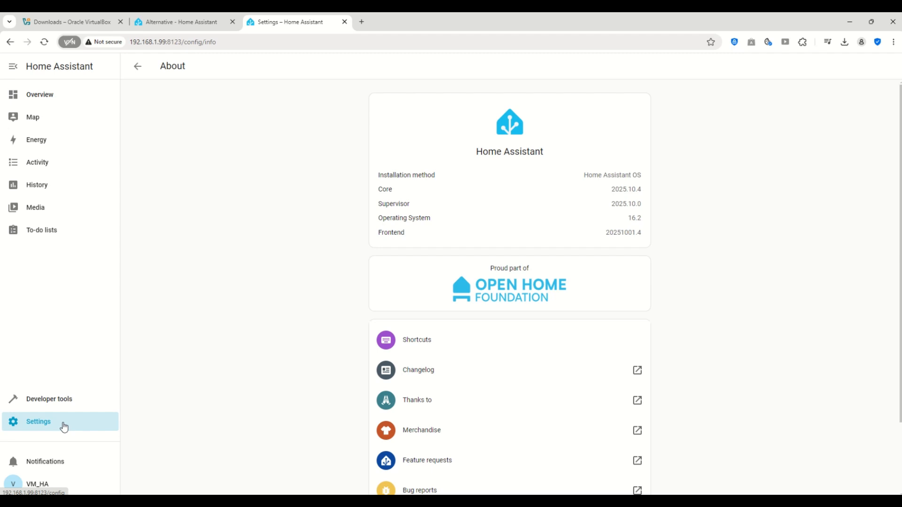
Step: Check System > Updates in Settings to confirm no updates are available
click(39, 422)
click(435, 416)
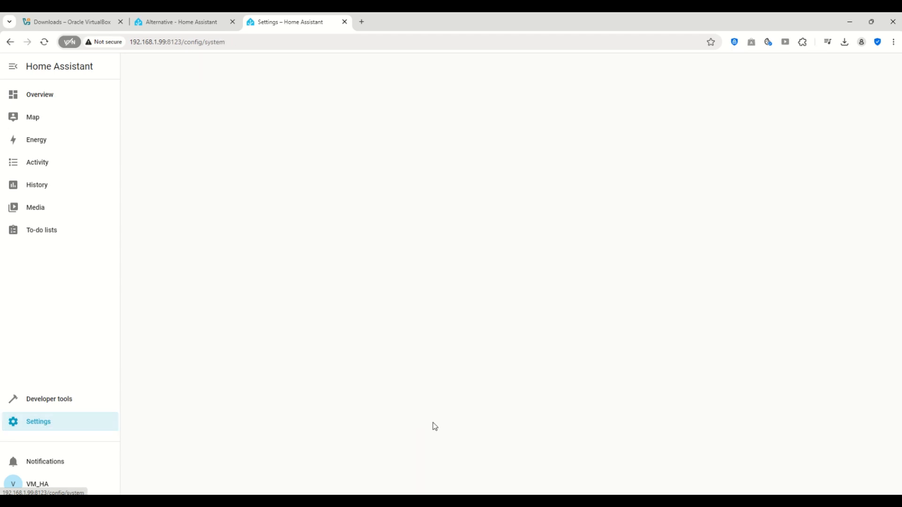
click(475, 145)
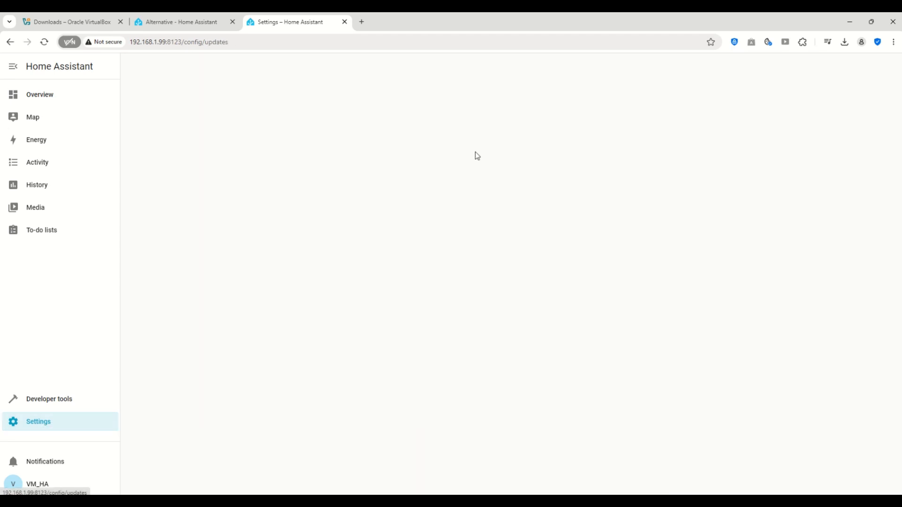